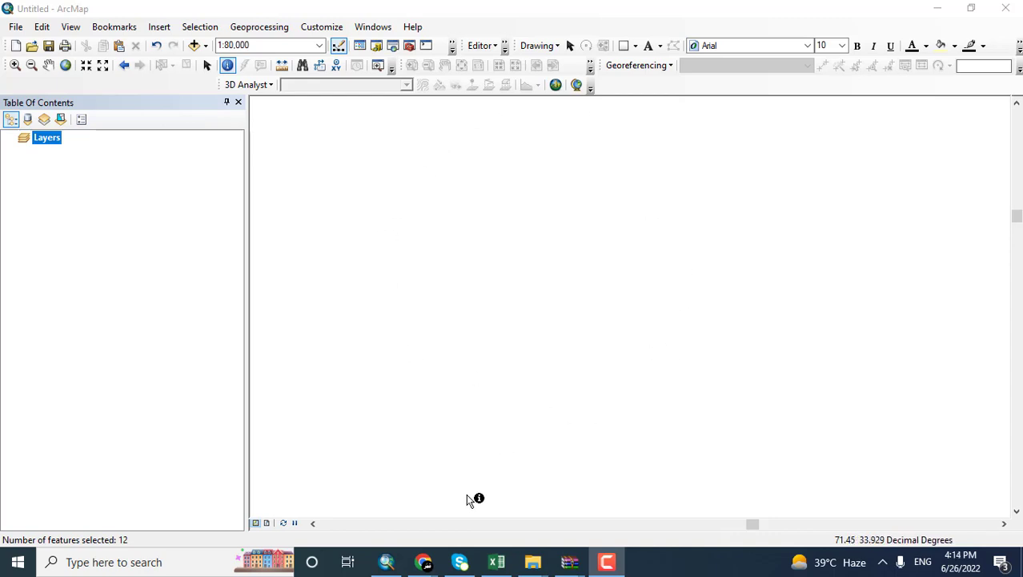
In Chrome's new tab, search Google for 'download open street maps'.
mouse_move(424, 561)
click(380, 517)
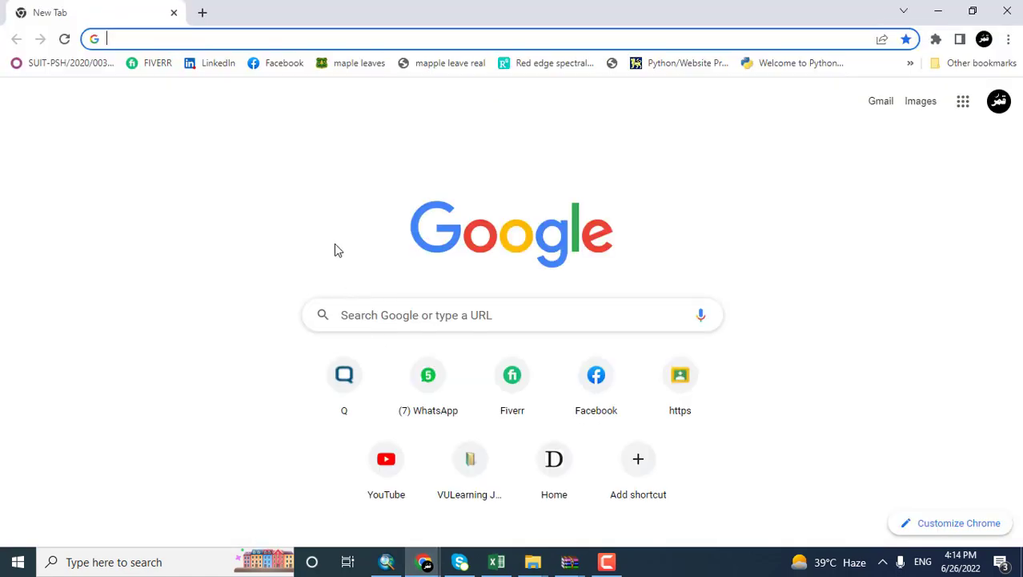
click(271, 39)
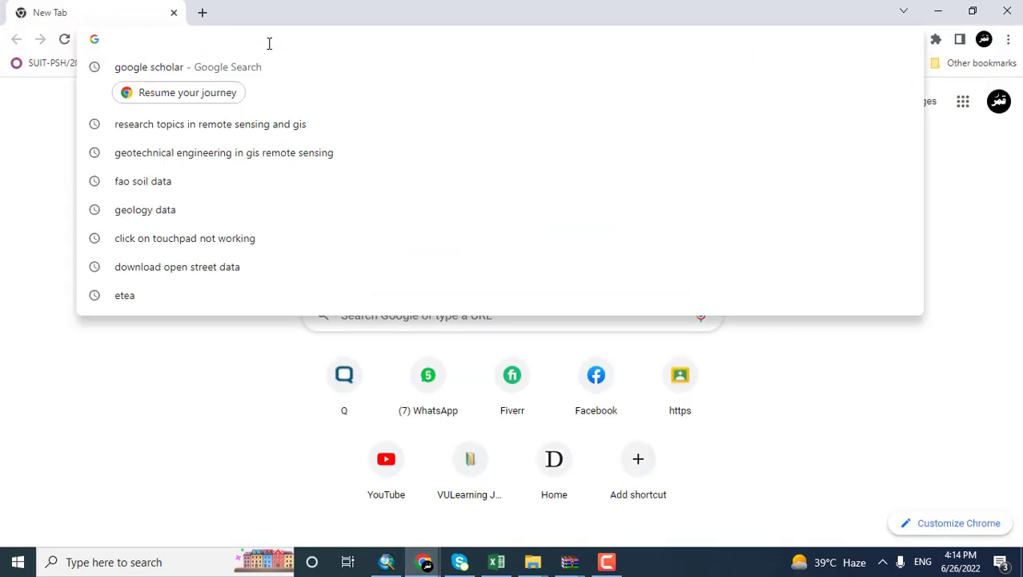
text(do)
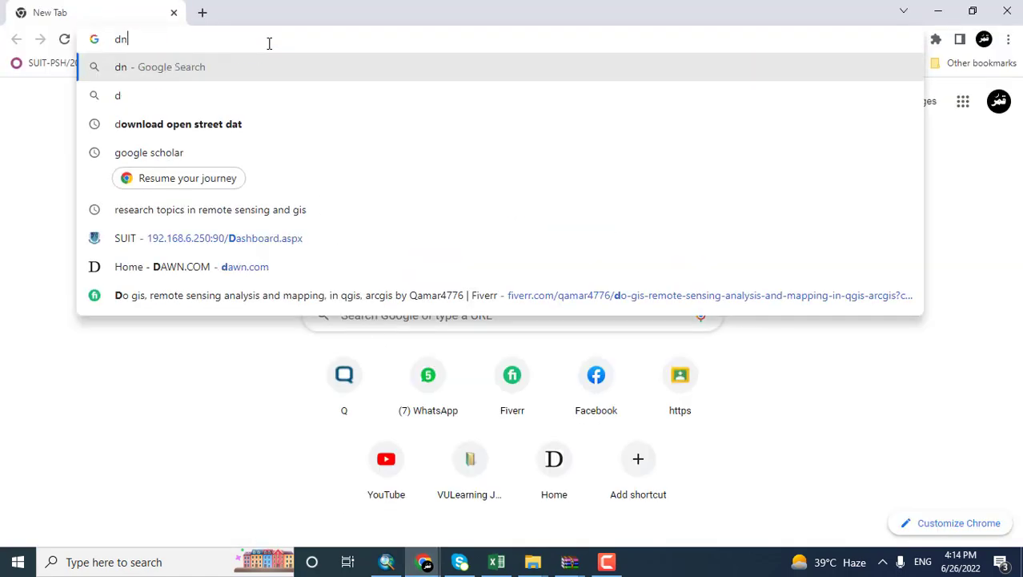
key(BackSpace)
text(onload)
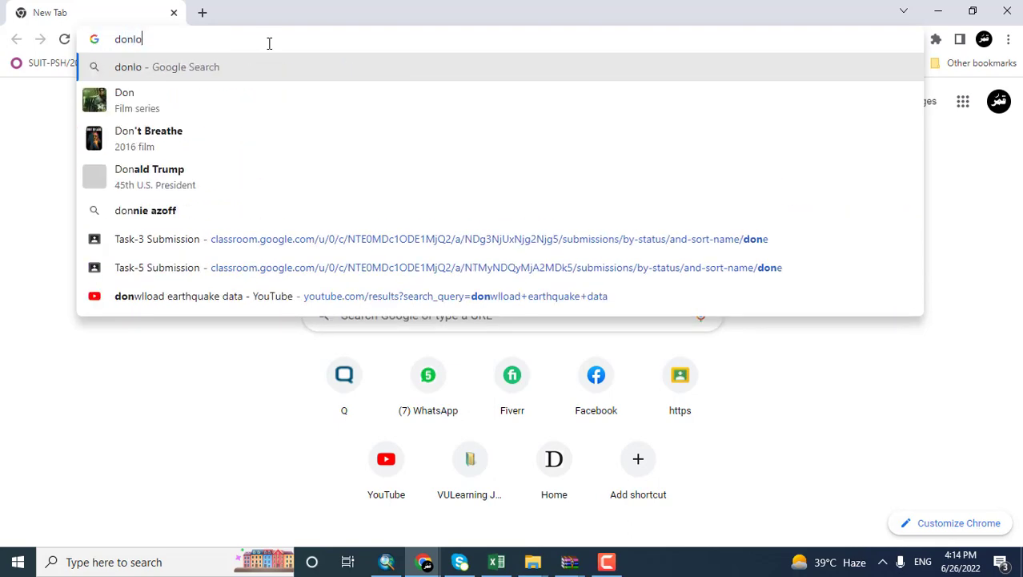
key(BackSpace)
key(BackSpace)
key(BackSpace)
key(BackSpace)
key(BackSpace)
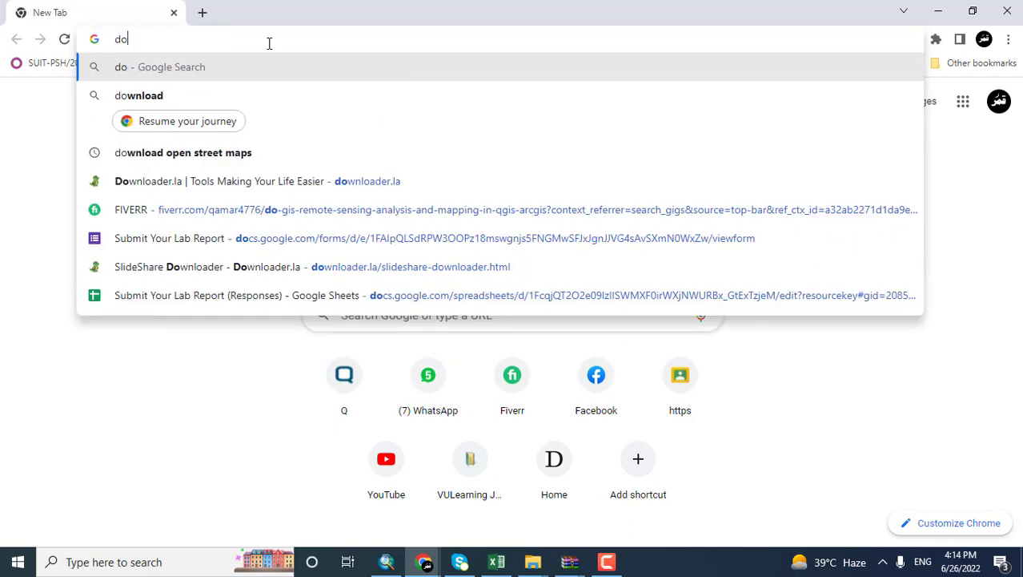
text(wnload)
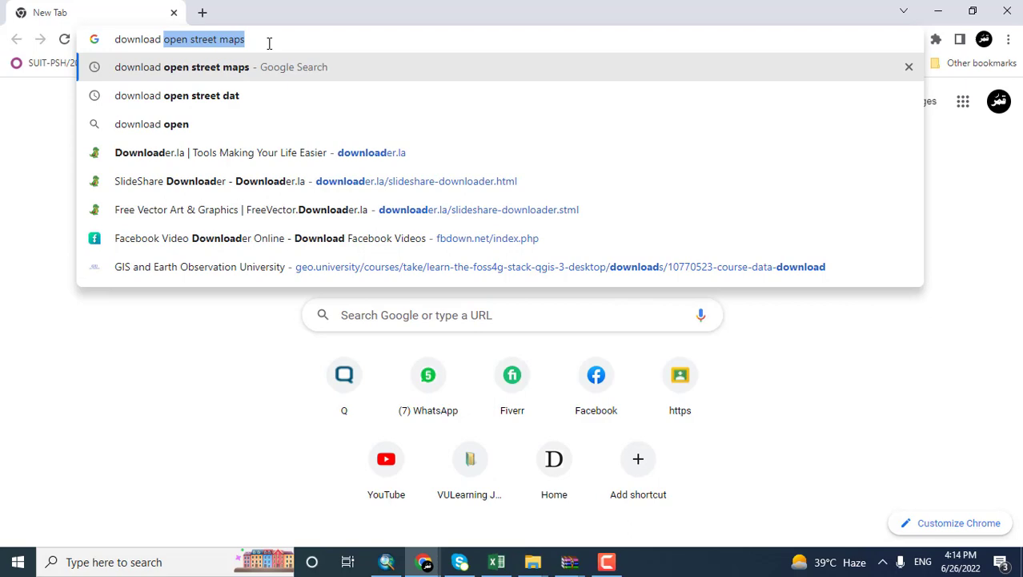
key(Return)
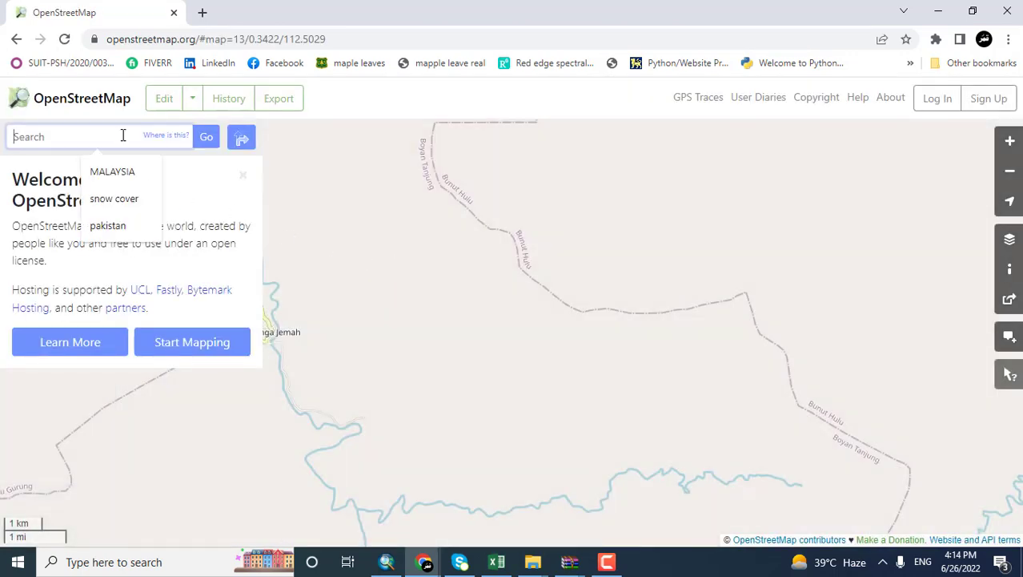
Search OpenStreetMap for the place 'pakistan'.
text(pak)
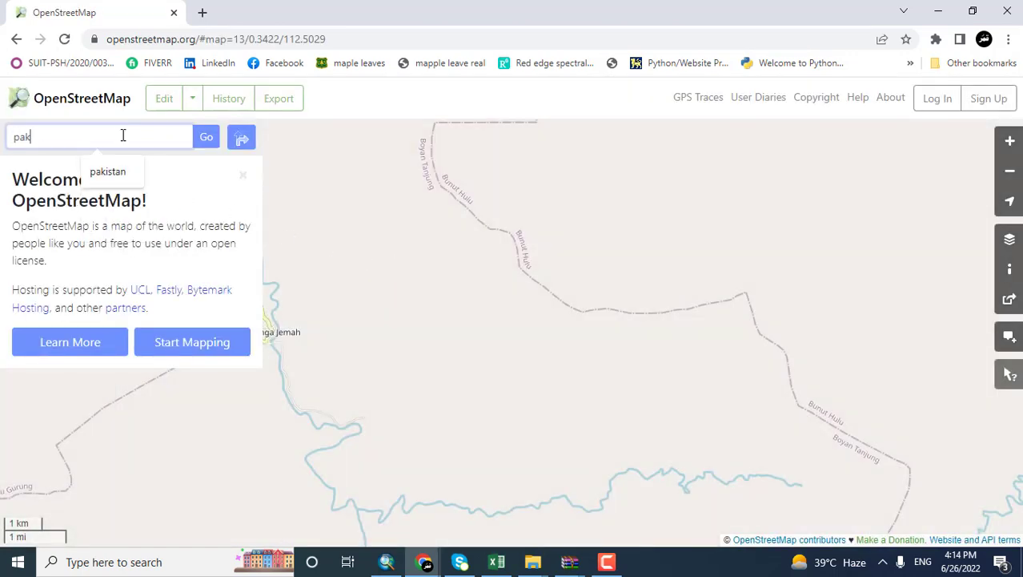
text(istan)
key(Return)
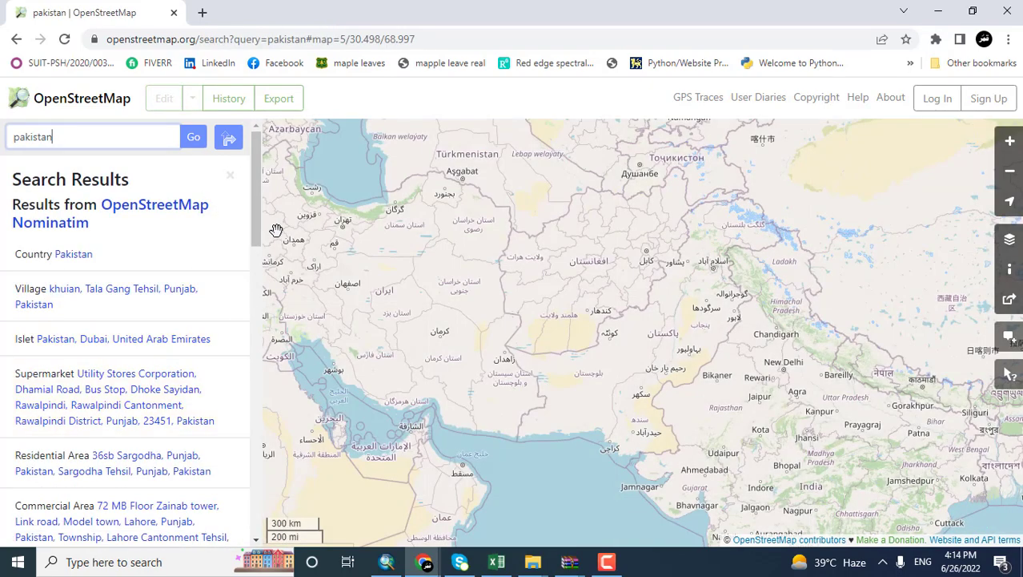
Pan and zoom the Pakistan map down to a village area showing roads and rivers.
scroll(687, 329, up, 1)
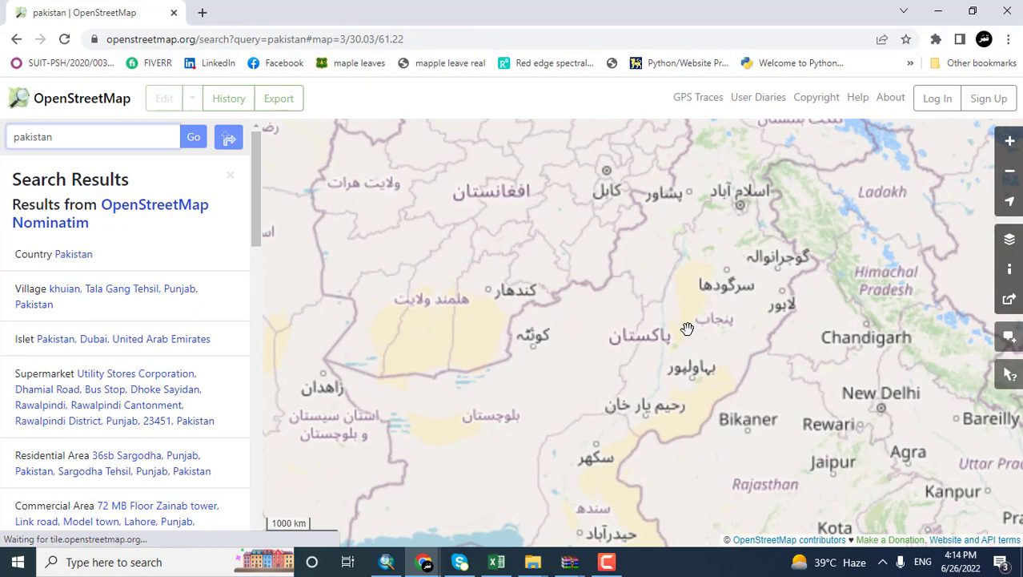
scroll(687, 329, down, 2)
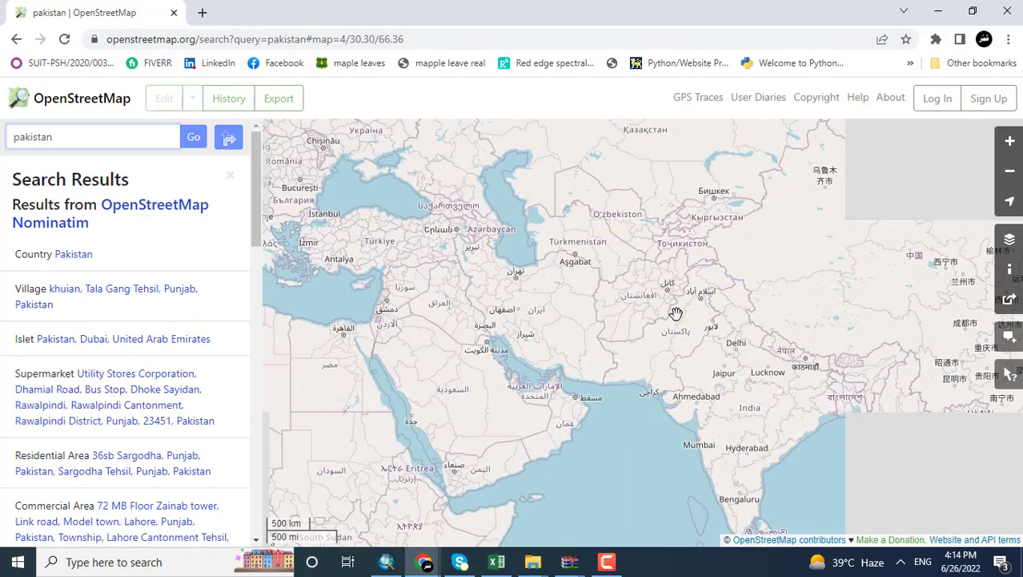
scroll(676, 304, up, 7)
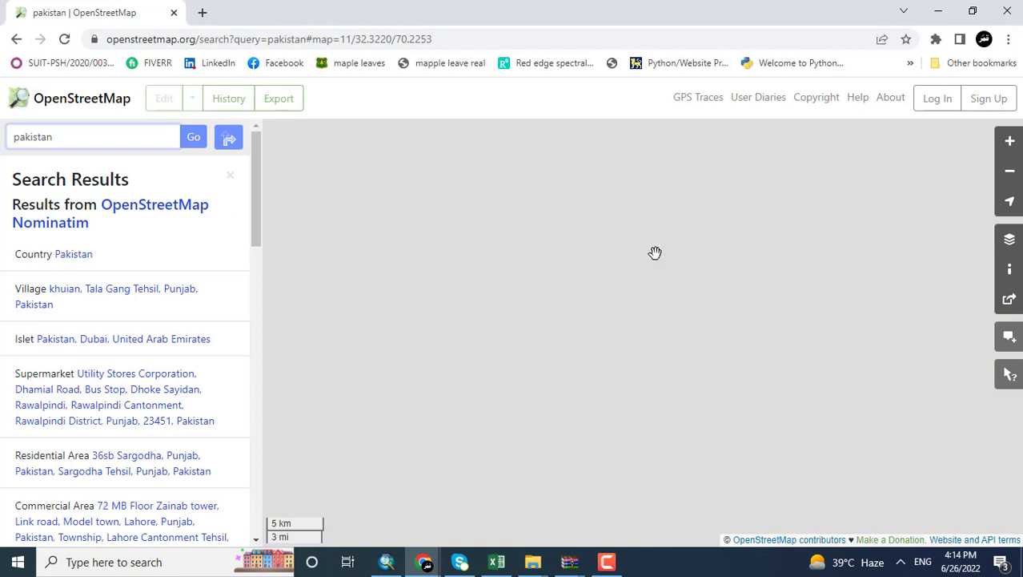
drag(652, 251, 721, 274)
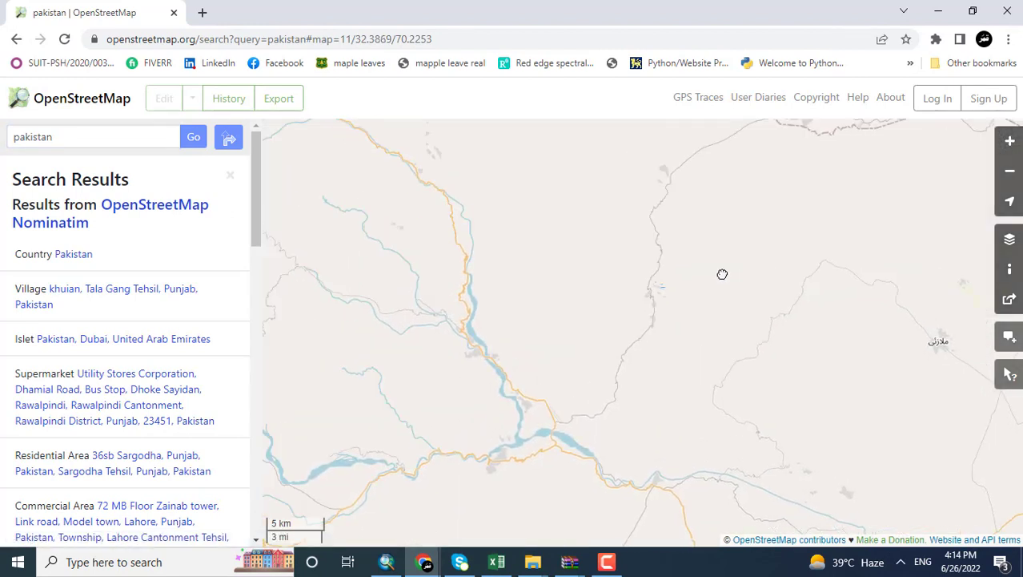
drag(633, 216, 630, 307)
drag(696, 201, 774, 298)
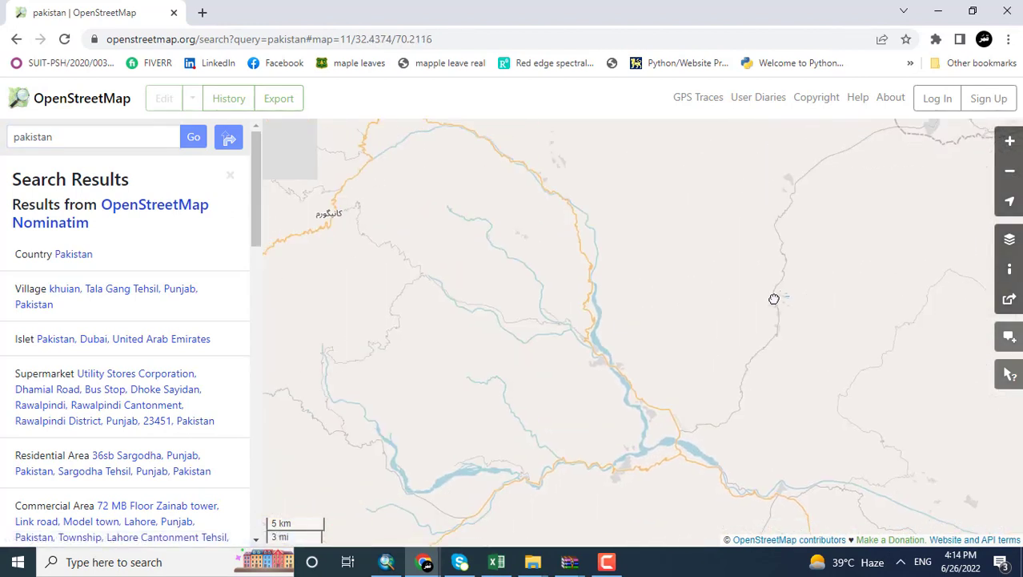
drag(607, 325, 450, 369)
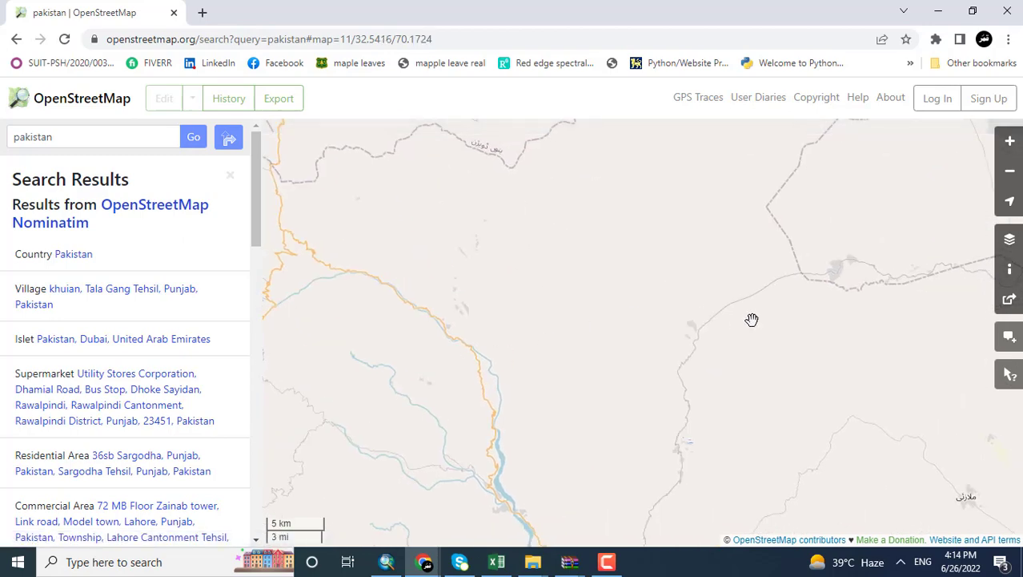
drag(559, 270, 500, 315)
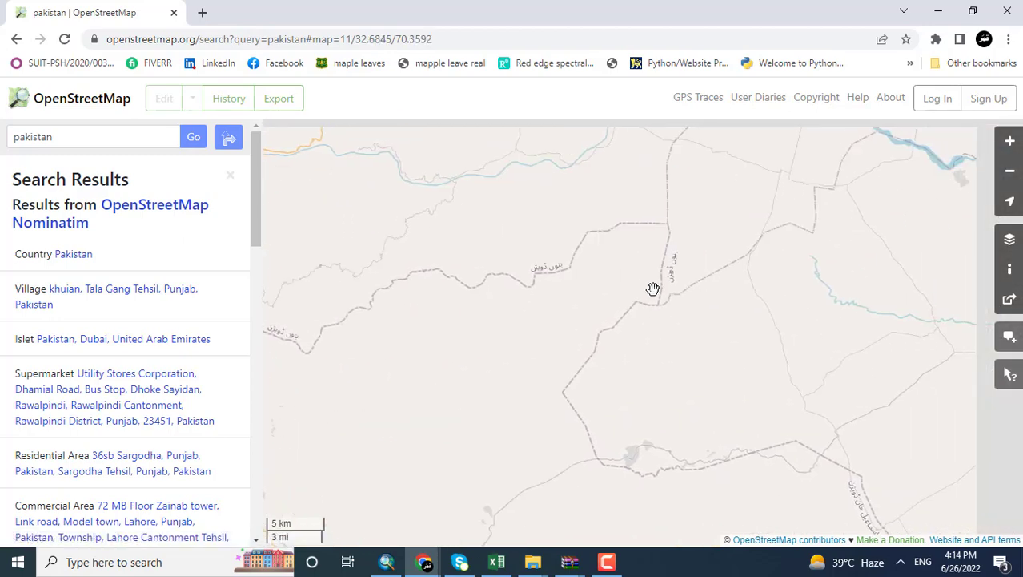
drag(740, 230, 543, 331)
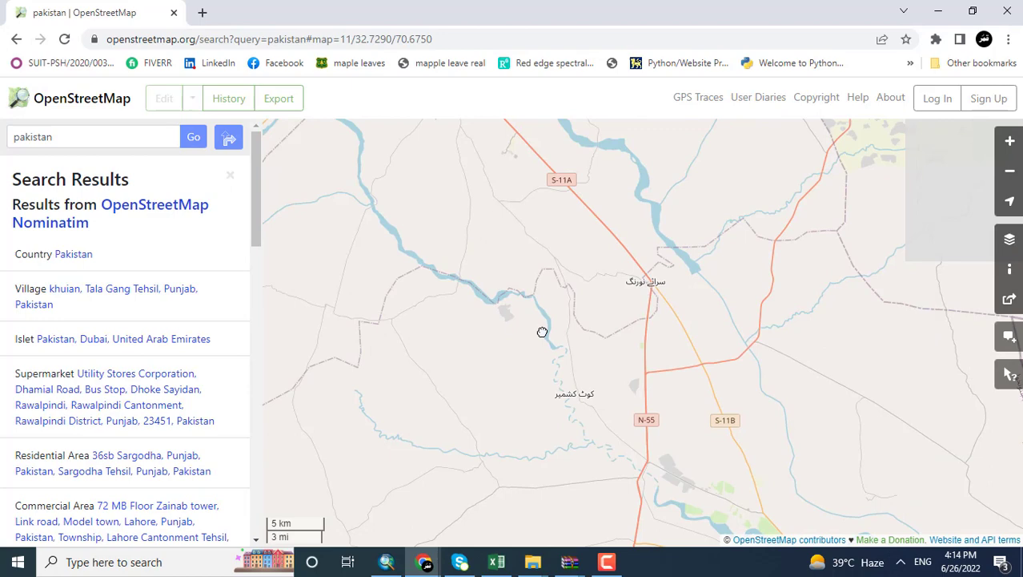
drag(661, 269, 644, 312)
scroll(644, 320, up, 4)
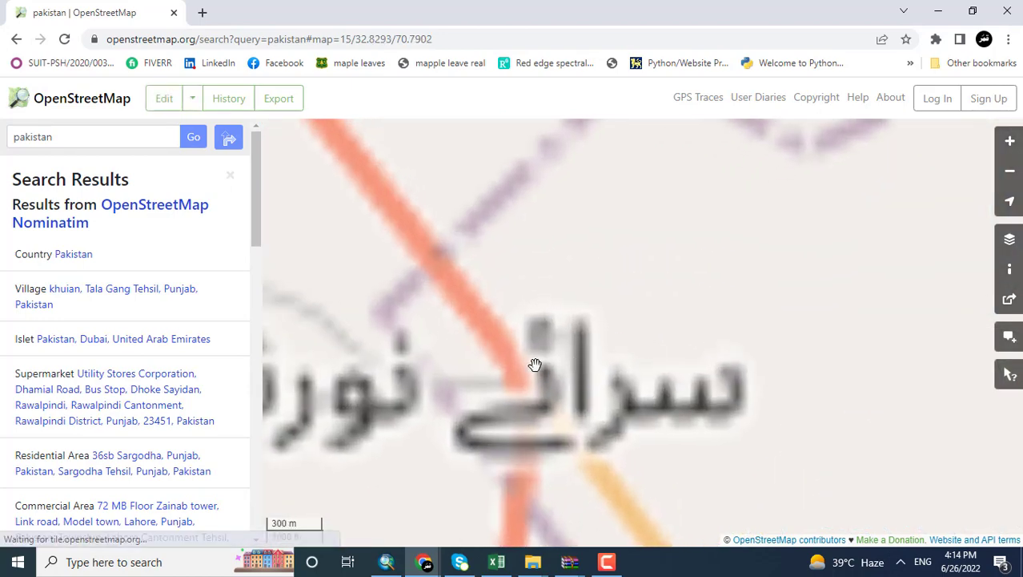
scroll(530, 307, up, 2)
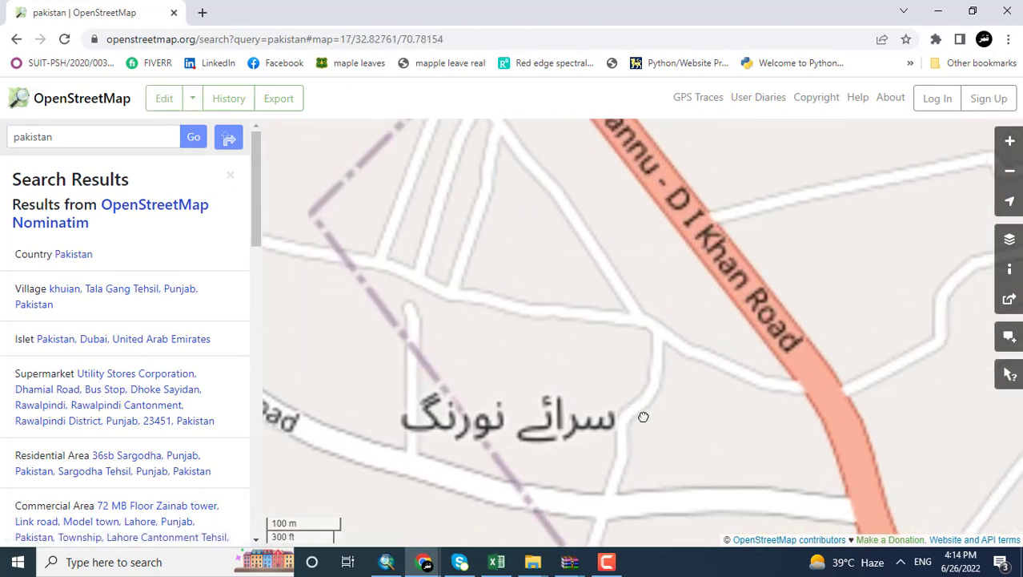
drag(402, 272, 578, 272)
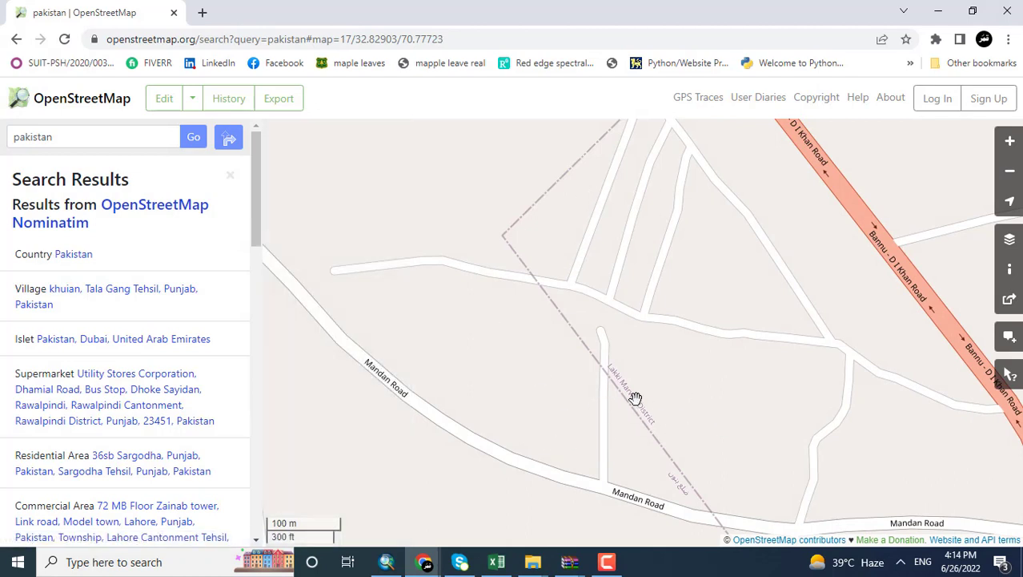
Show the export options for the visible area and follow the Geofabrik Downloads link.
click(278, 98)
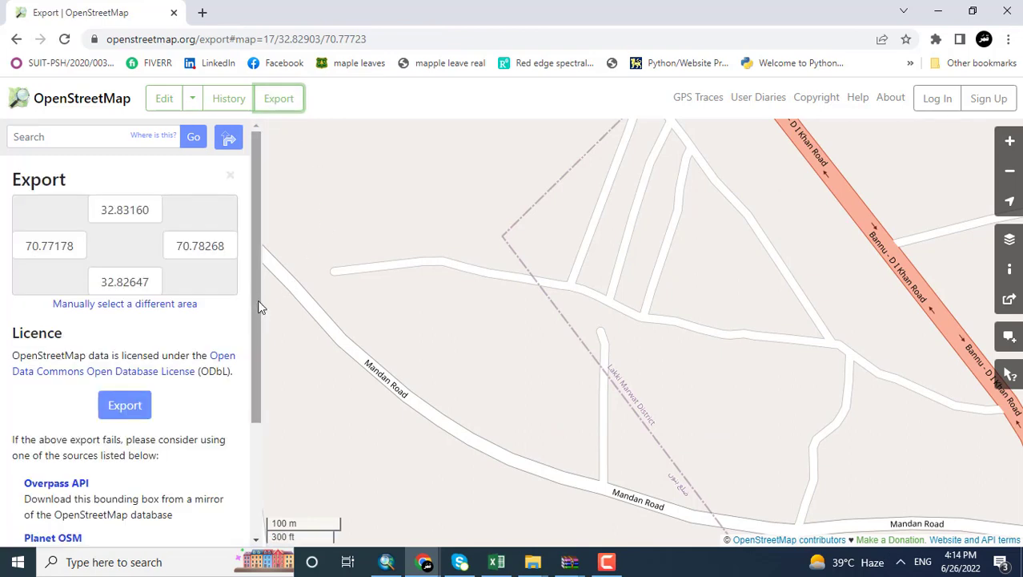
drag(256, 304, 240, 430)
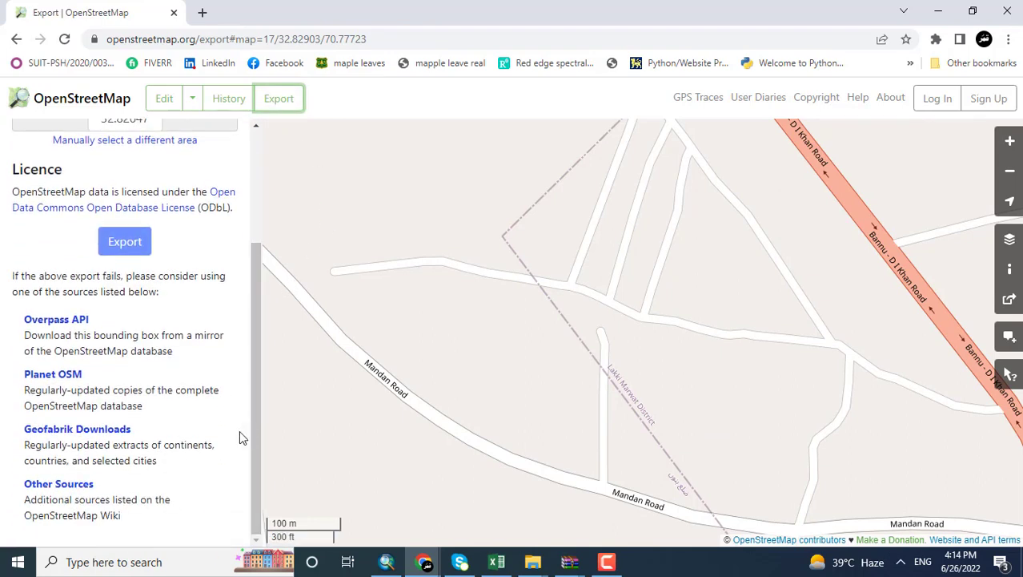
click(102, 431)
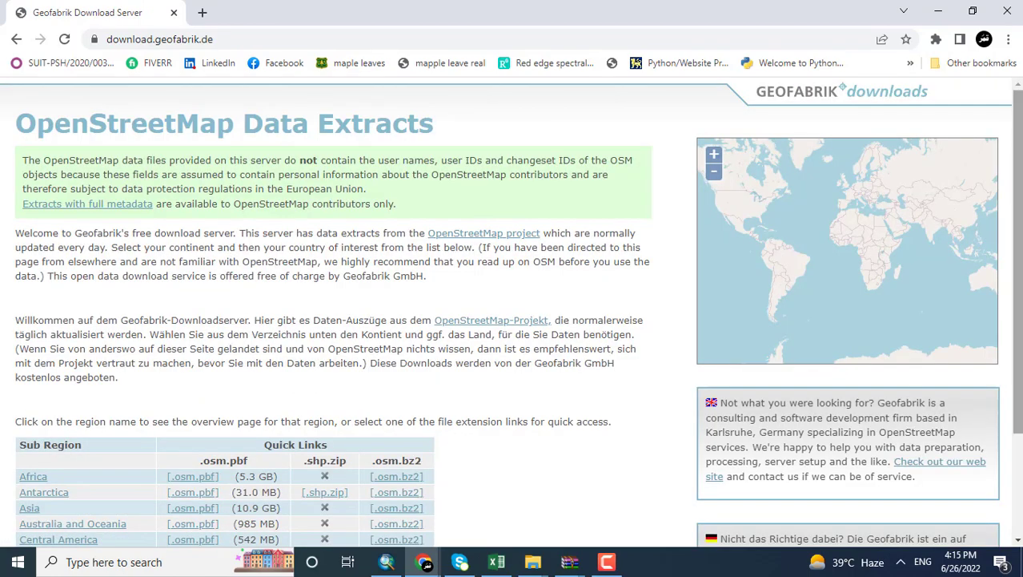
Scroll Geofabrik's Asia page to Pakistan and request its .shp.zip download.
scroll(880, 240, down, 2)
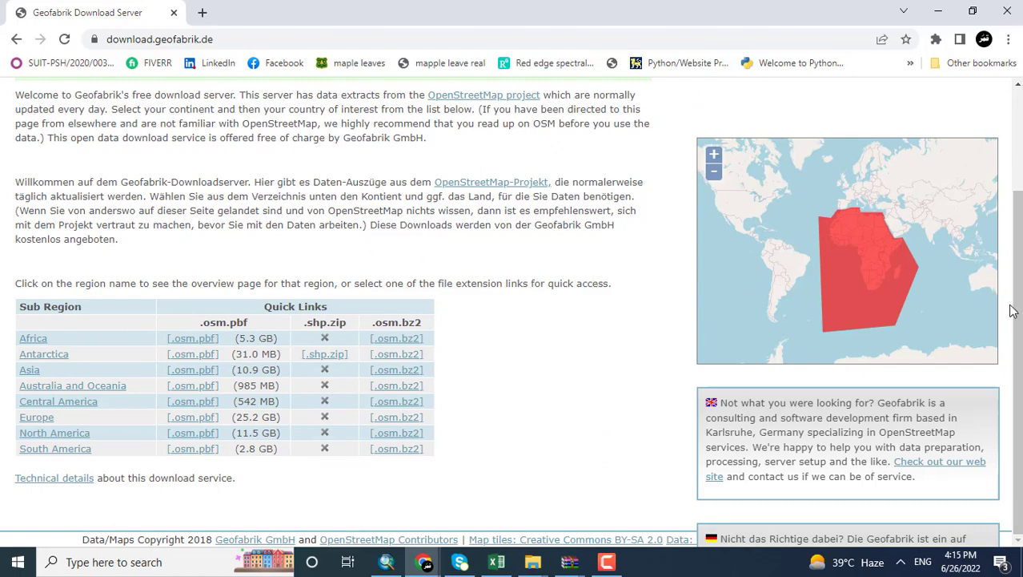
drag(1013, 311, 1007, 355)
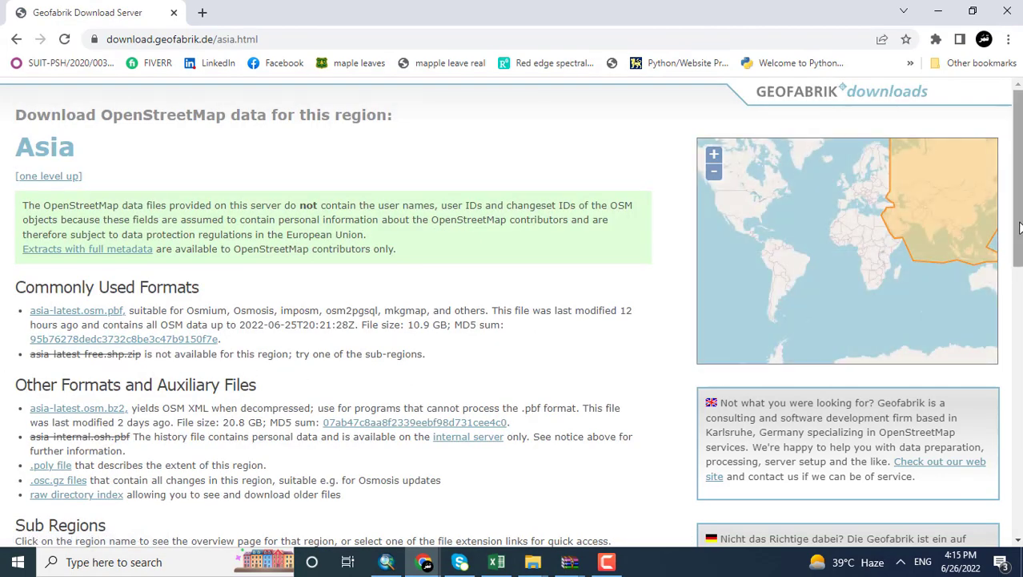
drag(1015, 232, 1001, 481)
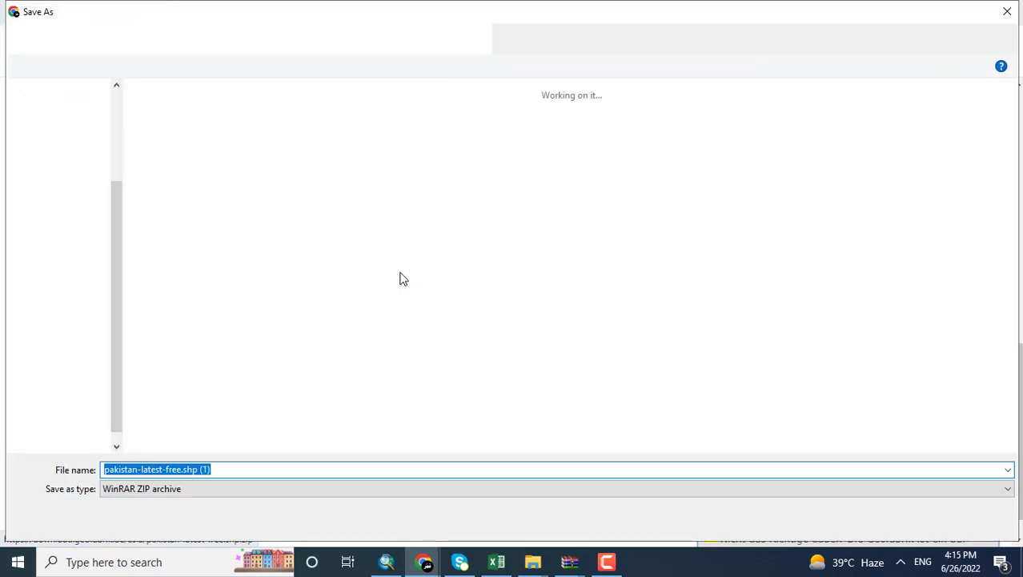
Start the pakistan-latest-free.shp.zip download, cancel it, and switch to ArcMap.
click(223, 470)
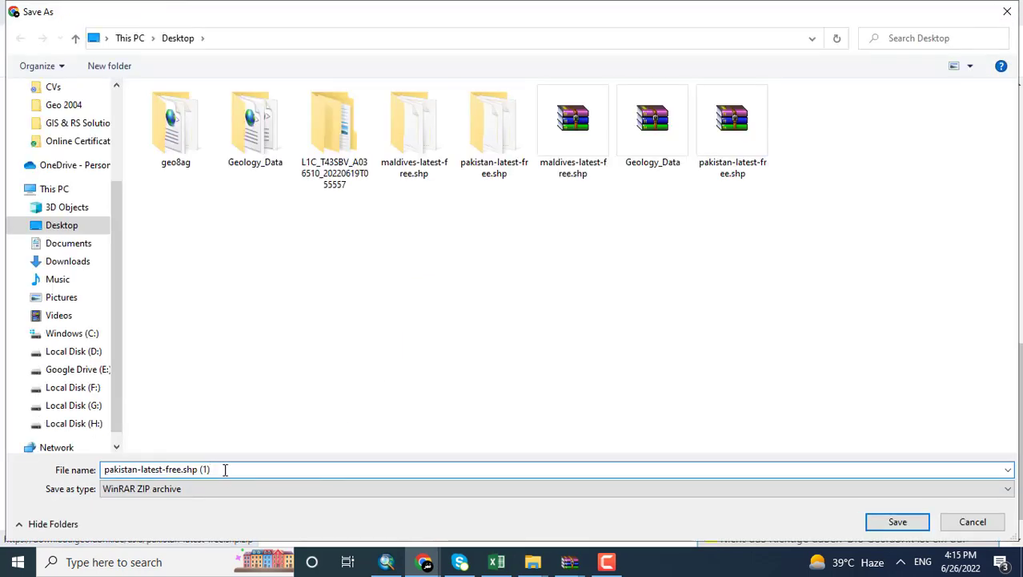
click(900, 521)
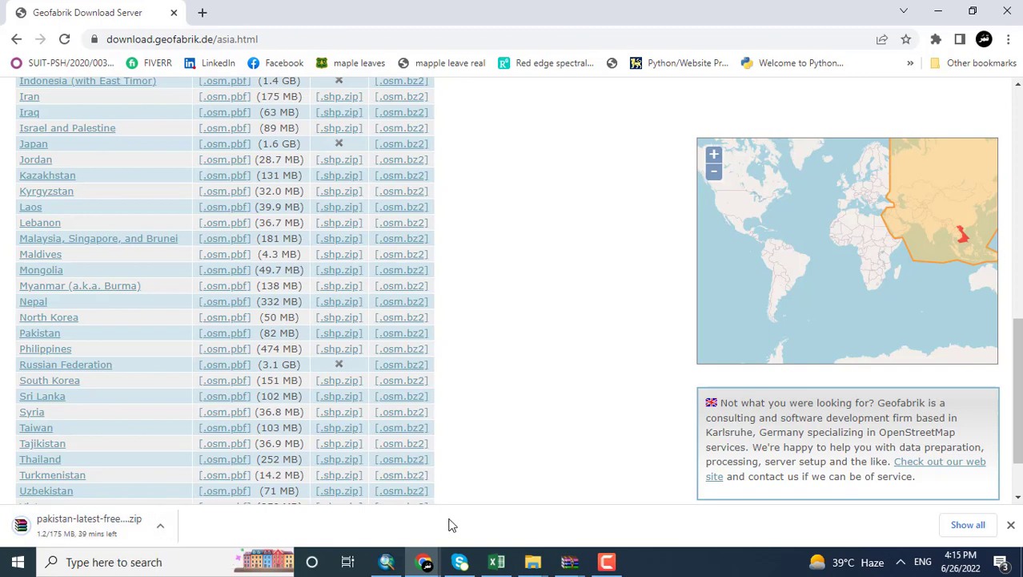
click(161, 531)
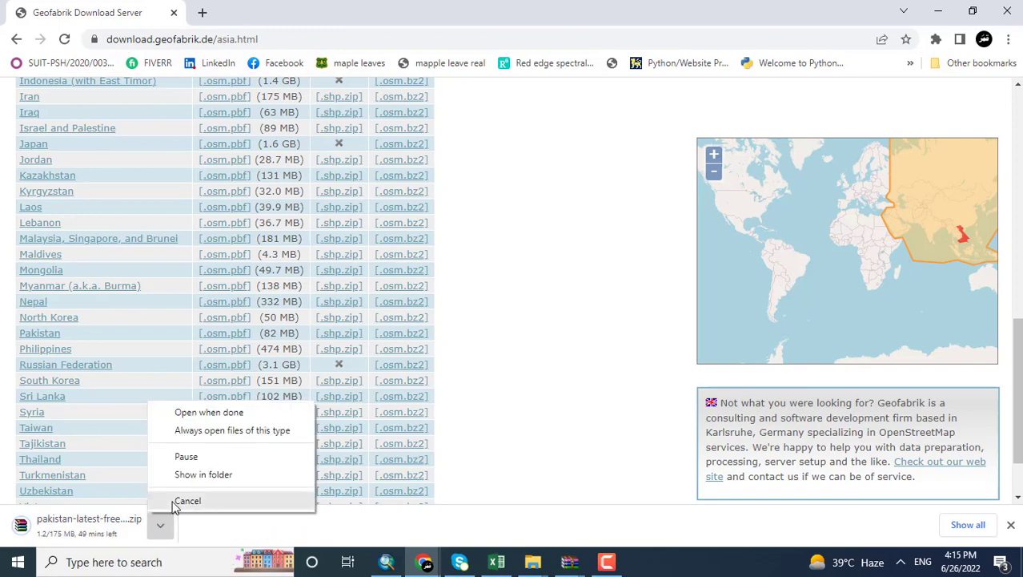
click(183, 499)
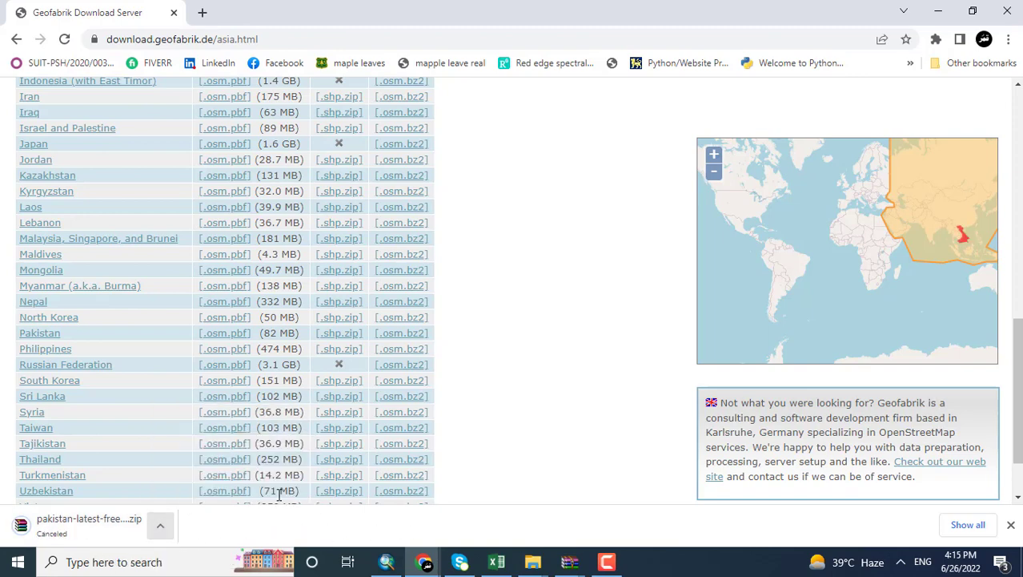
click(385, 562)
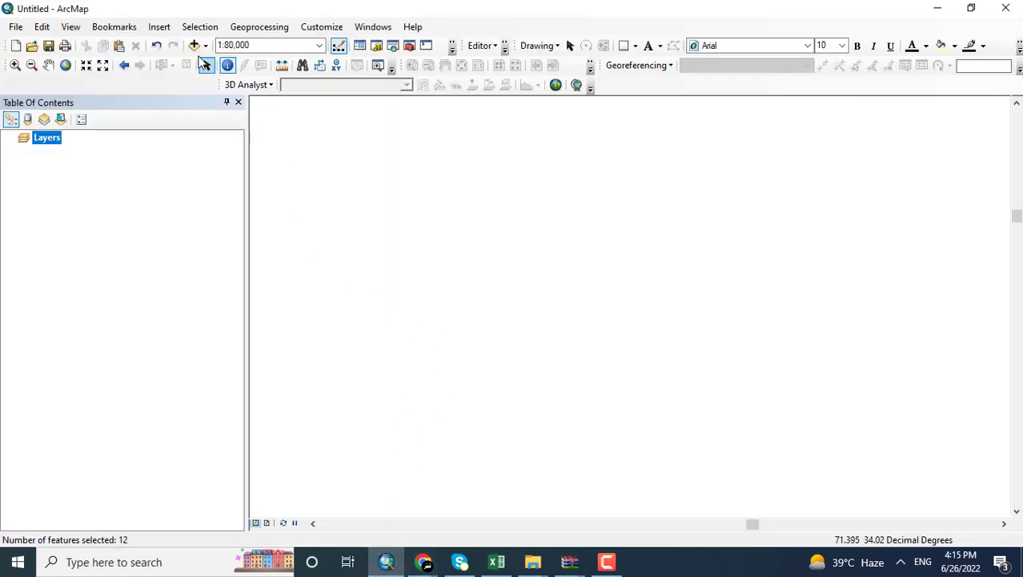
Add gis_osm_roads_free_1.shp from the Desktop's pakistan-latest-free.shp folder to the map.
click(193, 45)
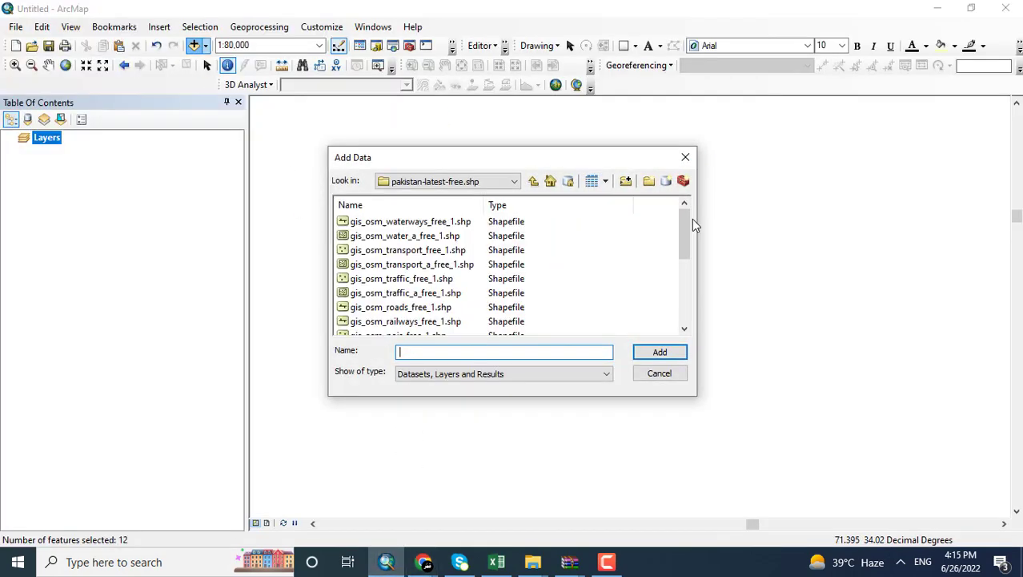
click(534, 182)
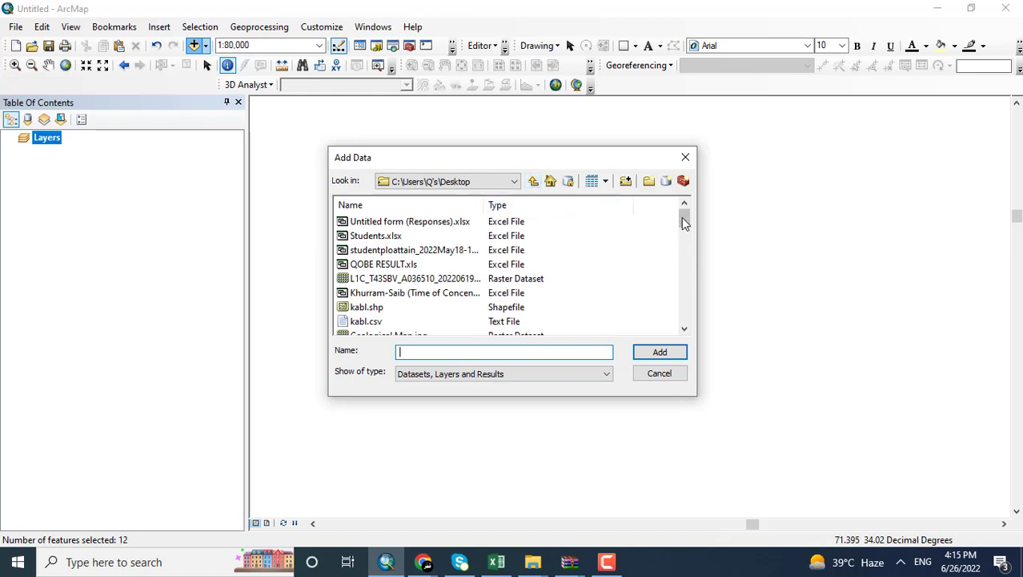
drag(682, 217, 682, 237)
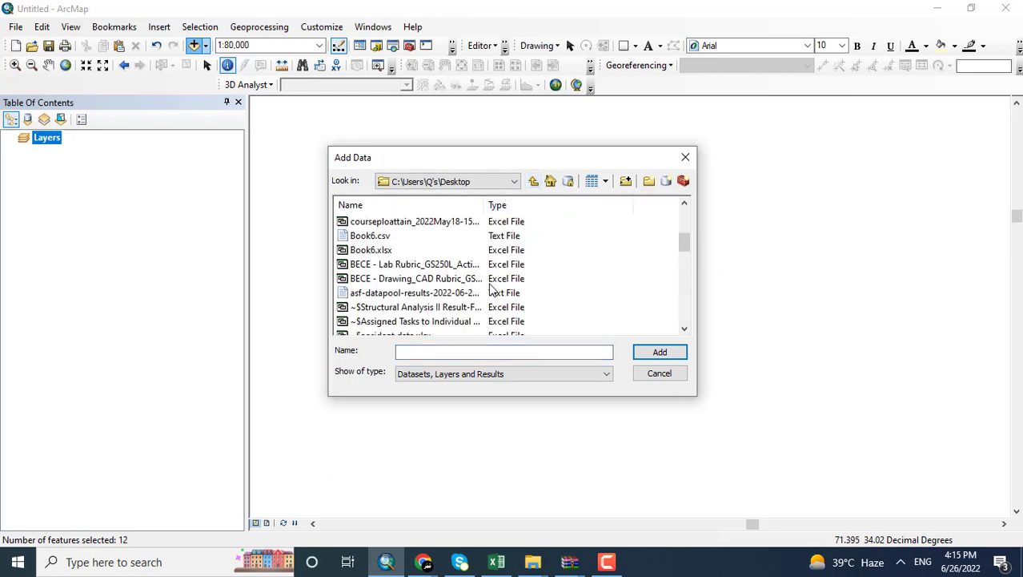
key(p)
key(p)
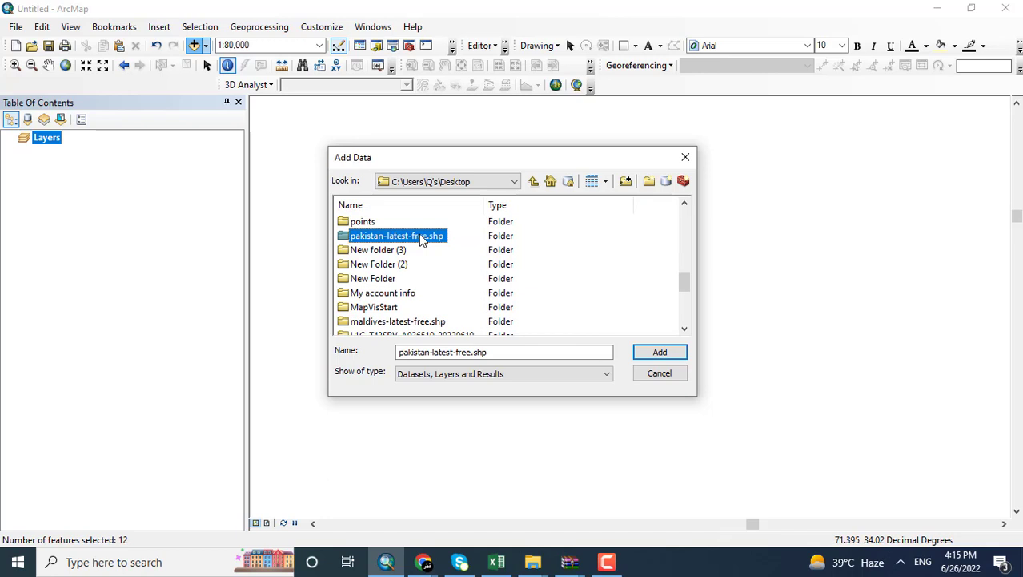
double_click(422, 237)
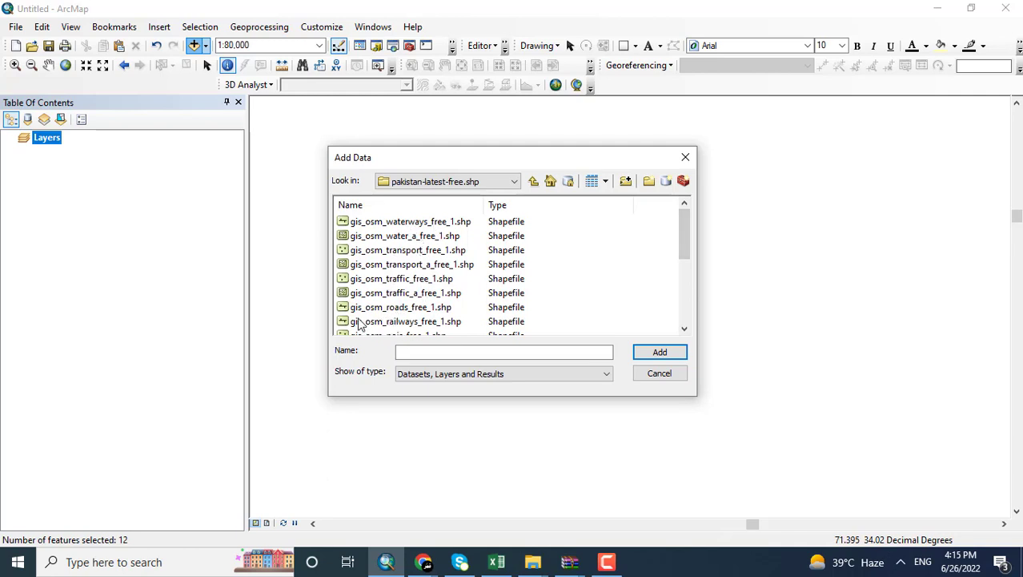
click(393, 313)
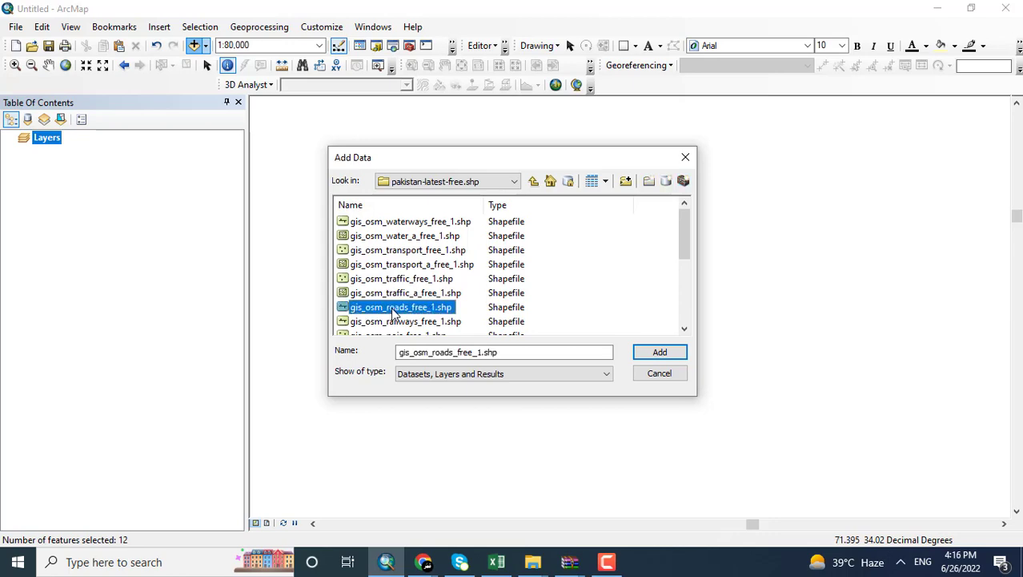
click(650, 352)
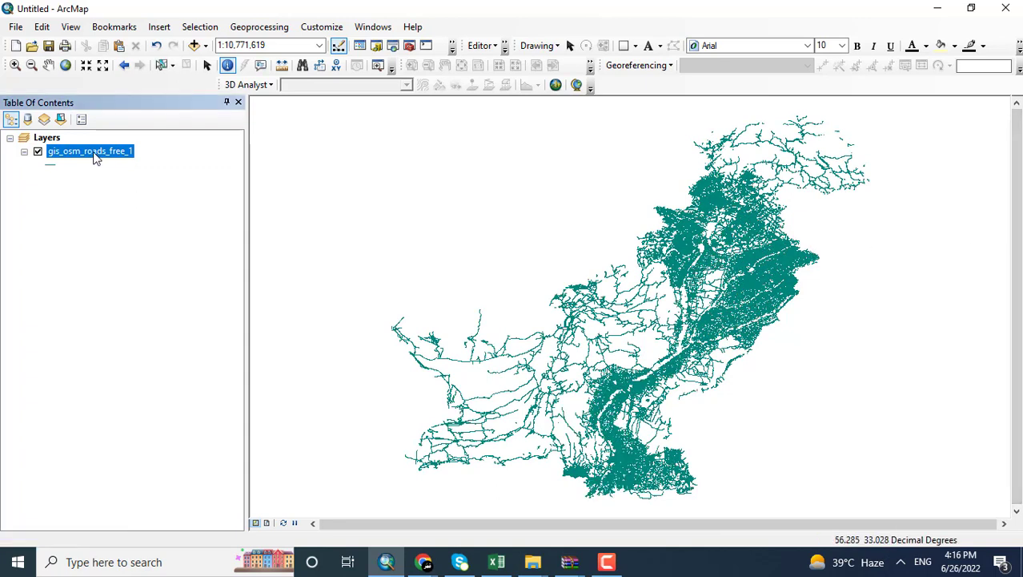
Box-zoom into the dense northern roads and pan to recentre them.
click(14, 65)
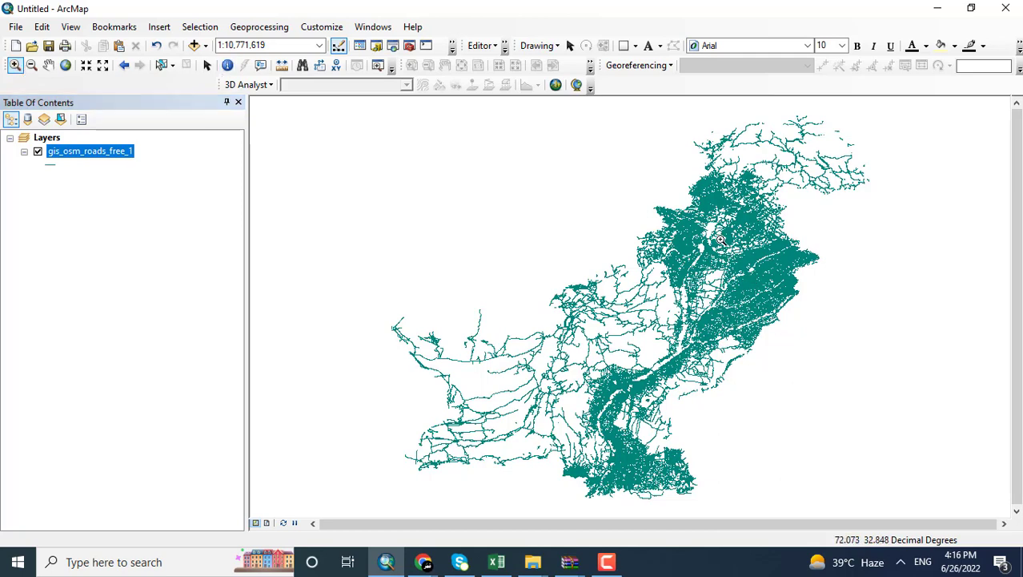
drag(700, 195, 732, 229)
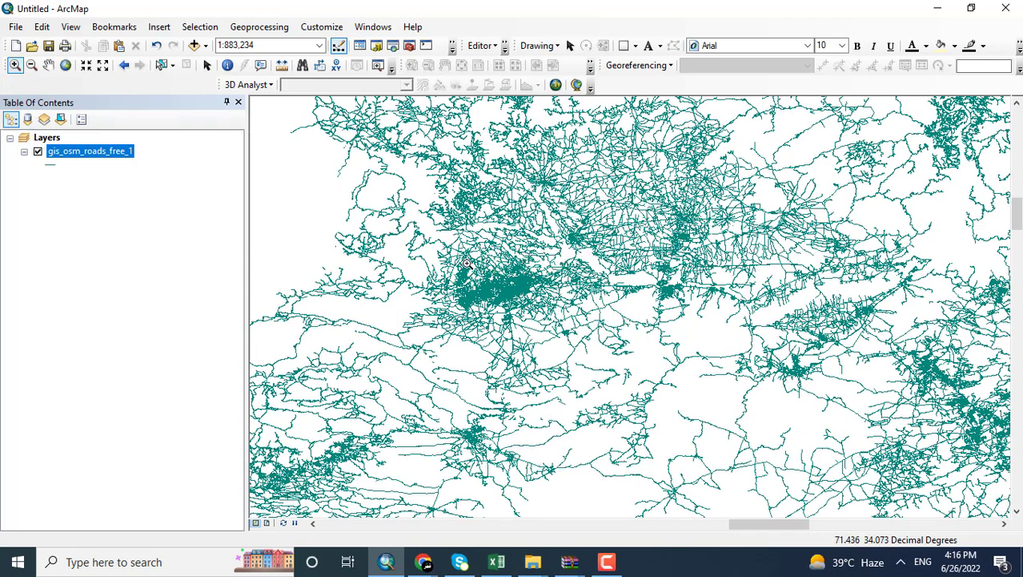
click(48, 64)
drag(640, 240, 746, 318)
mouse_move(622, 411)
mouse_down()
mouse_move(668, 273)
mouse_move(658, 255)
mouse_move(608, 272)
mouse_up()
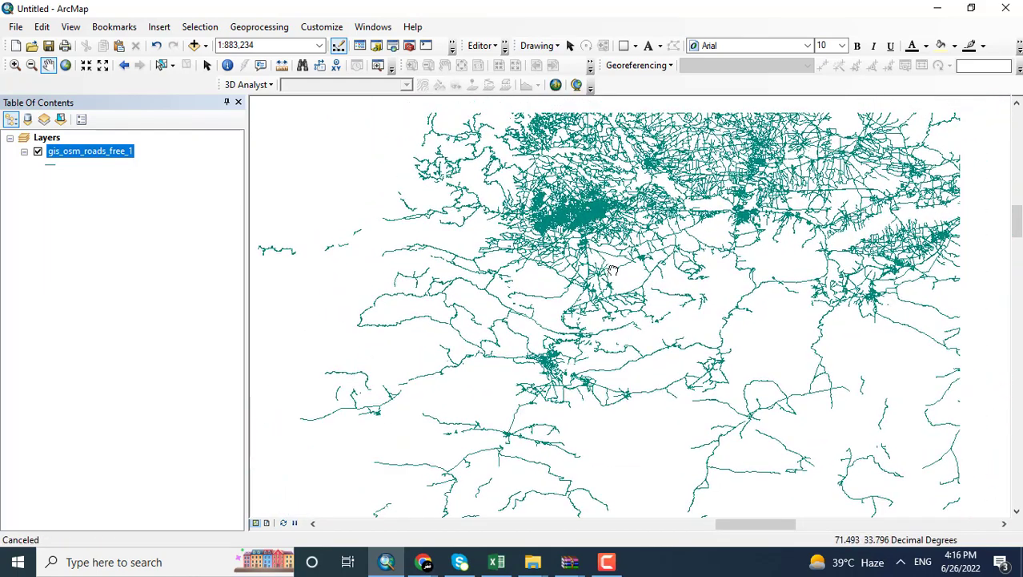
Zoom into a dense road cluster and pan up to show the town grid.
click(14, 67)
drag(535, 208, 563, 241)
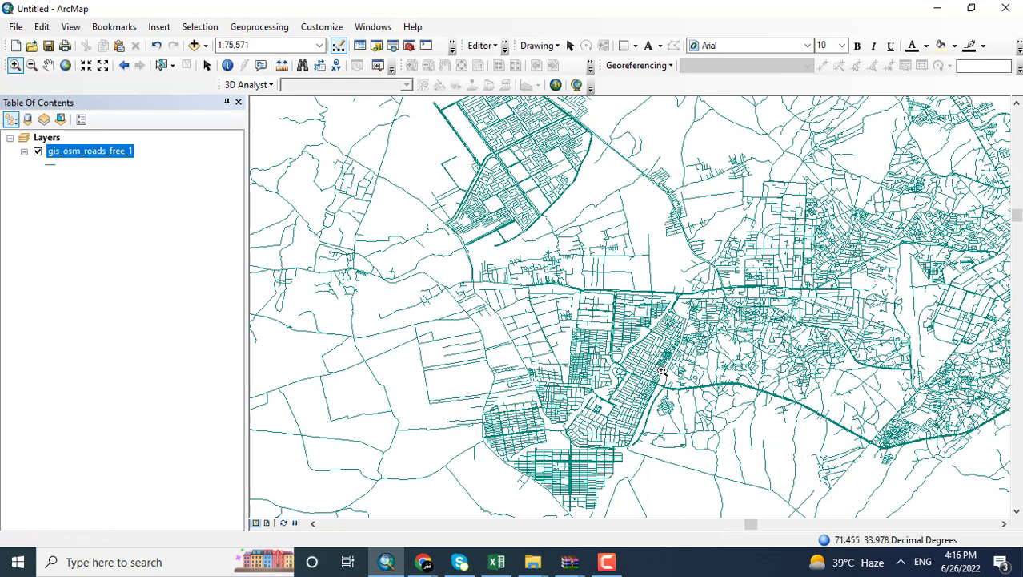
click(48, 66)
drag(571, 411, 567, 312)
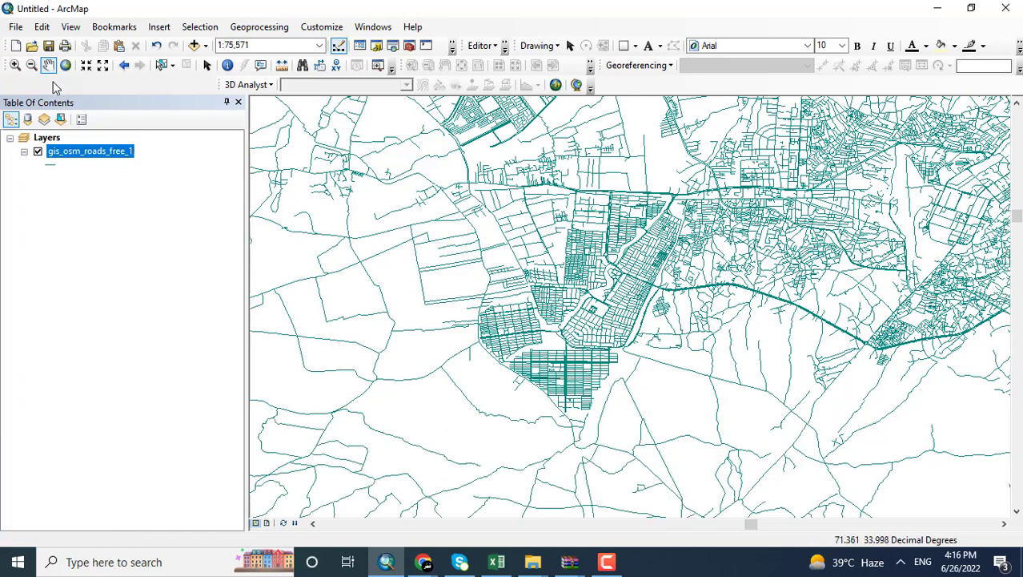
Zoom down to individual street blocks near 1:6,419, then return to full extent.
click(15, 65)
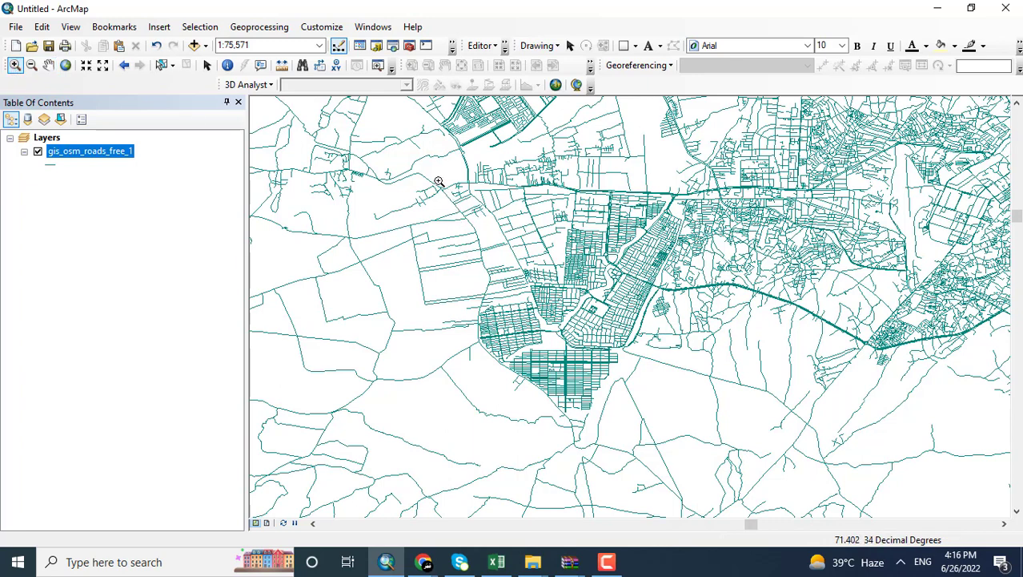
drag(438, 182, 681, 413)
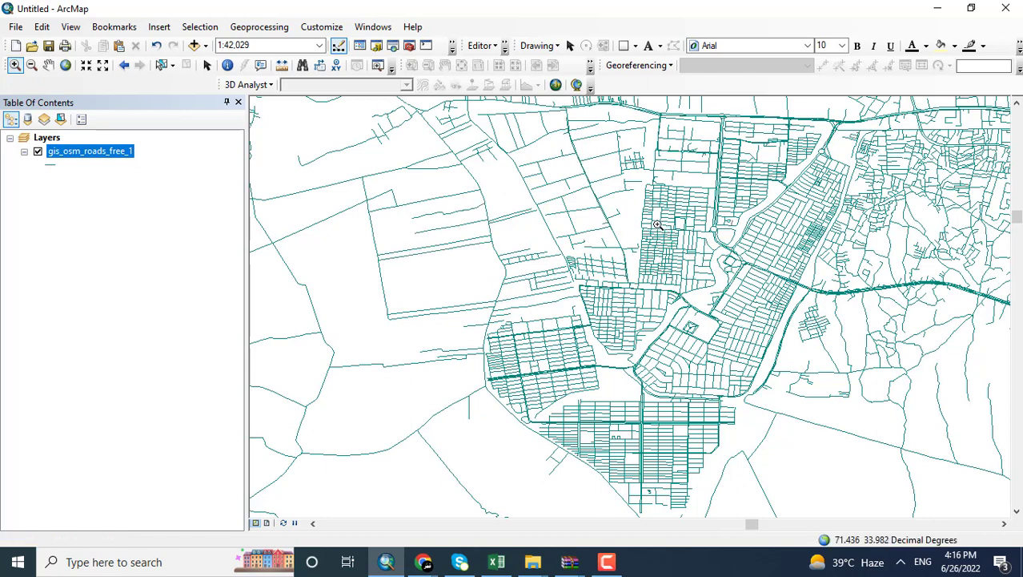
drag(627, 210, 766, 383)
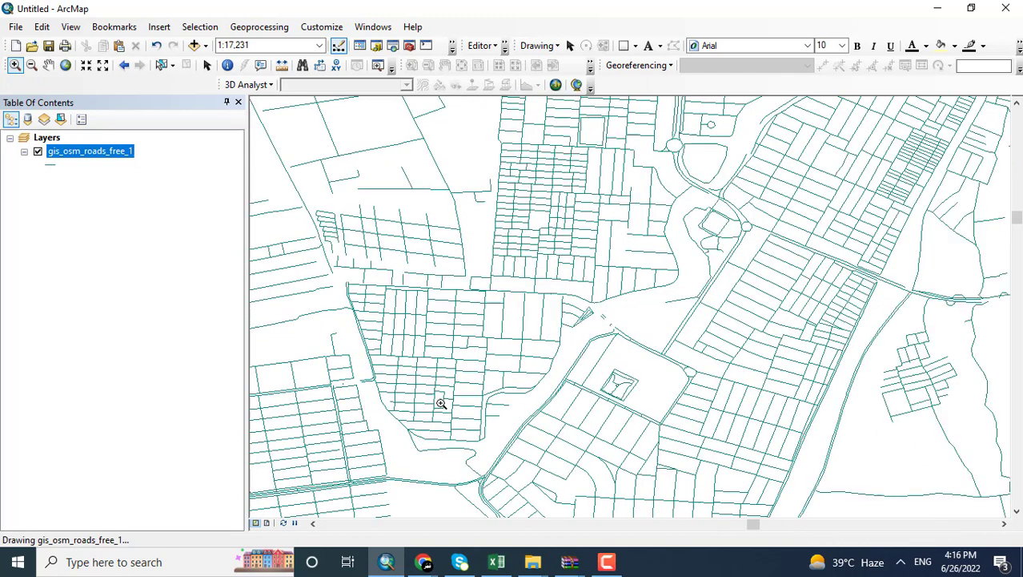
drag(340, 276, 568, 431)
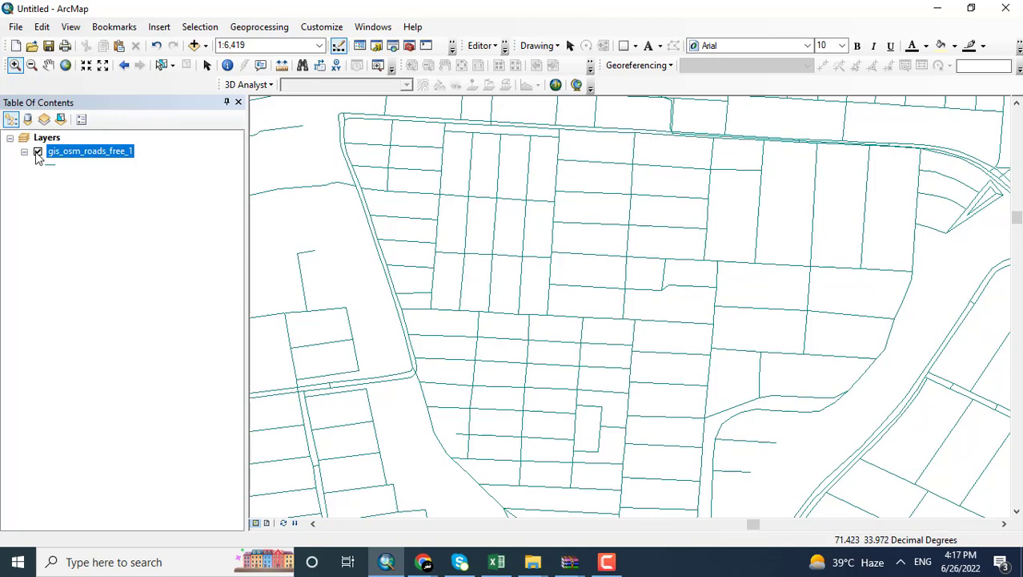
click(66, 65)
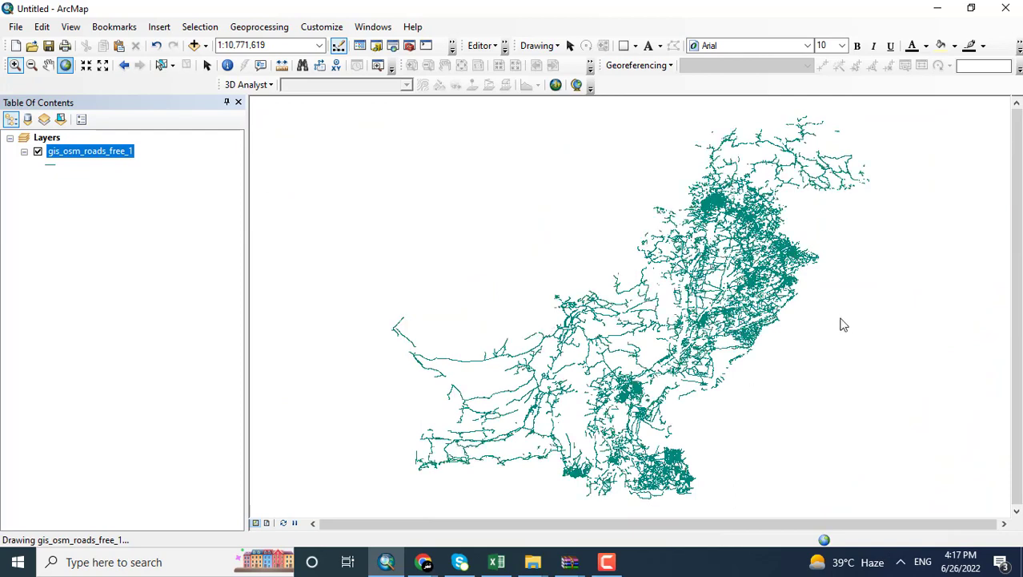